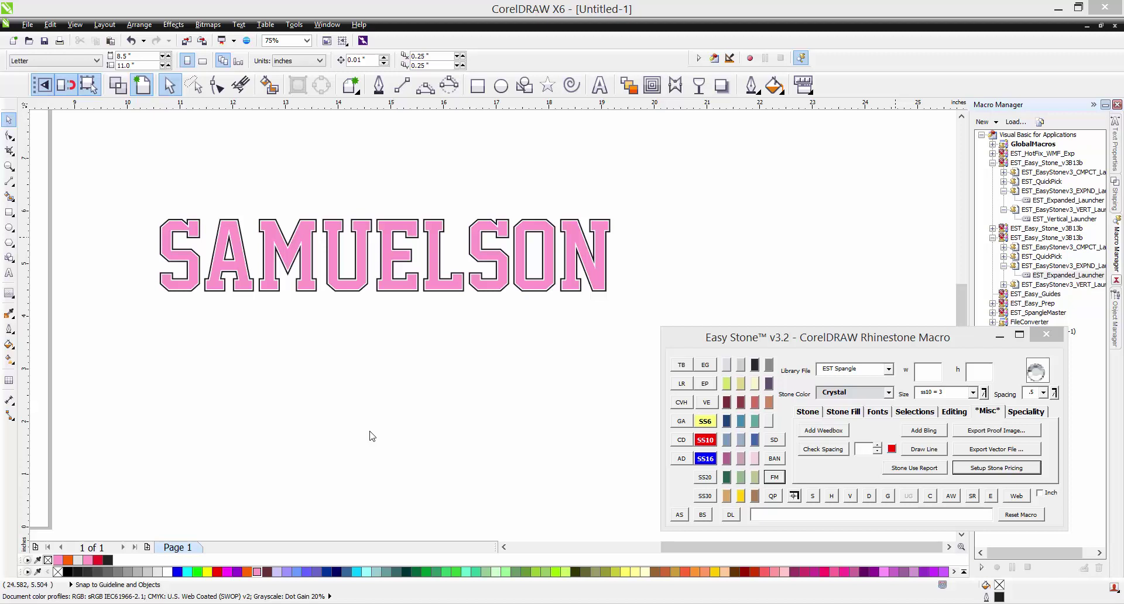
# Delete the existing two-color surname lettering from the drawing area.
pyautogui.click(363, 432)
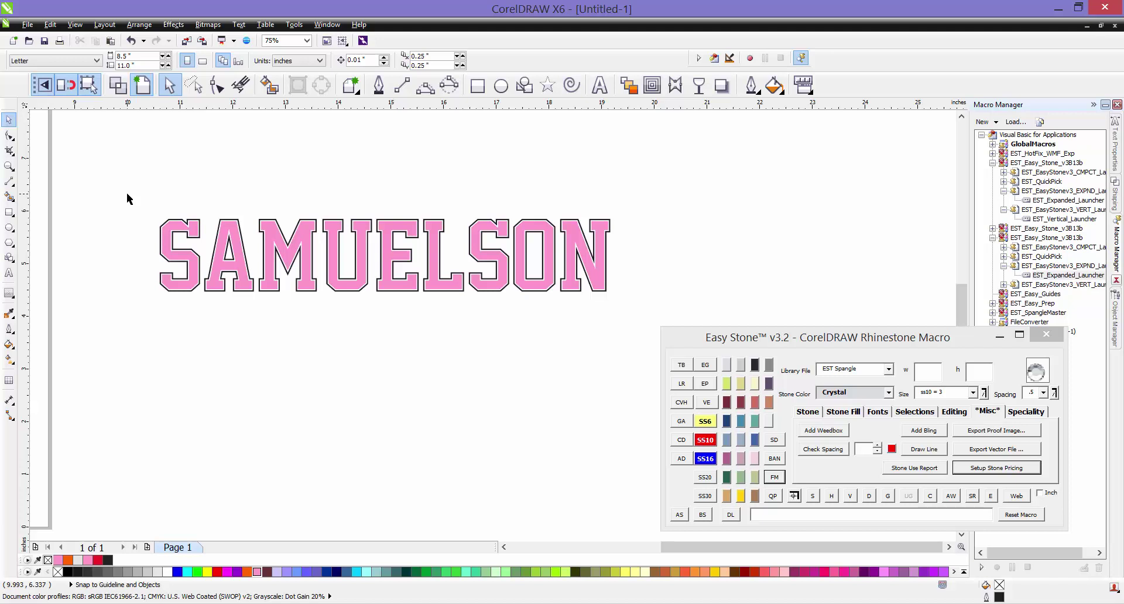
pyautogui.moveTo(115, 188); pyautogui.dragTo(627, 355)
pyautogui.press('Delete')
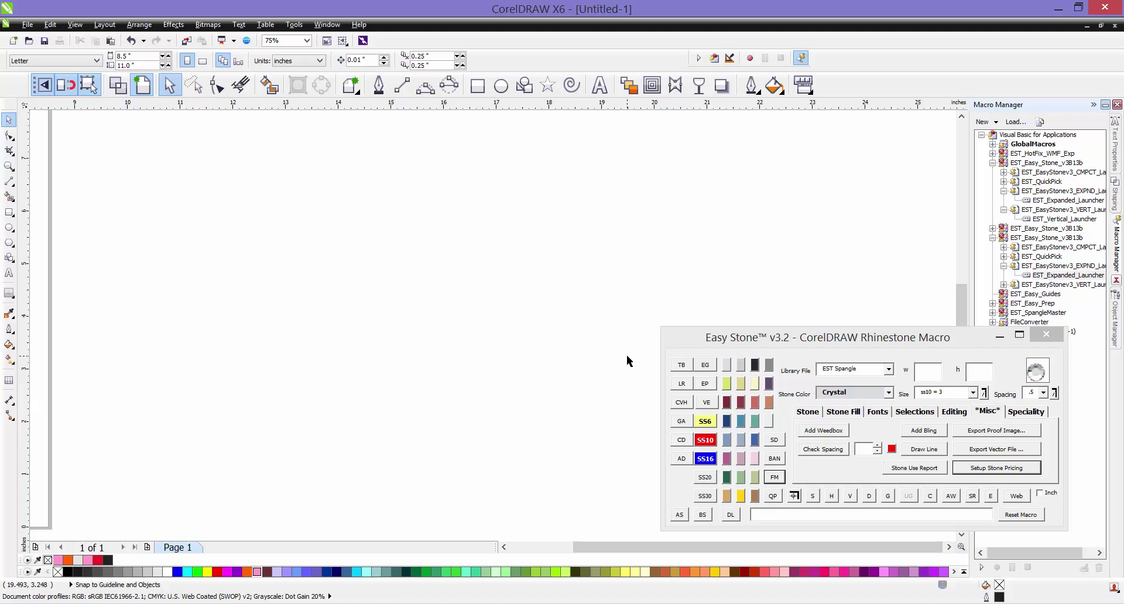
# Add the surname in capitals as Arial artistic text and enlarge it to about 7 inches wide.
pyautogui.click(599, 85)
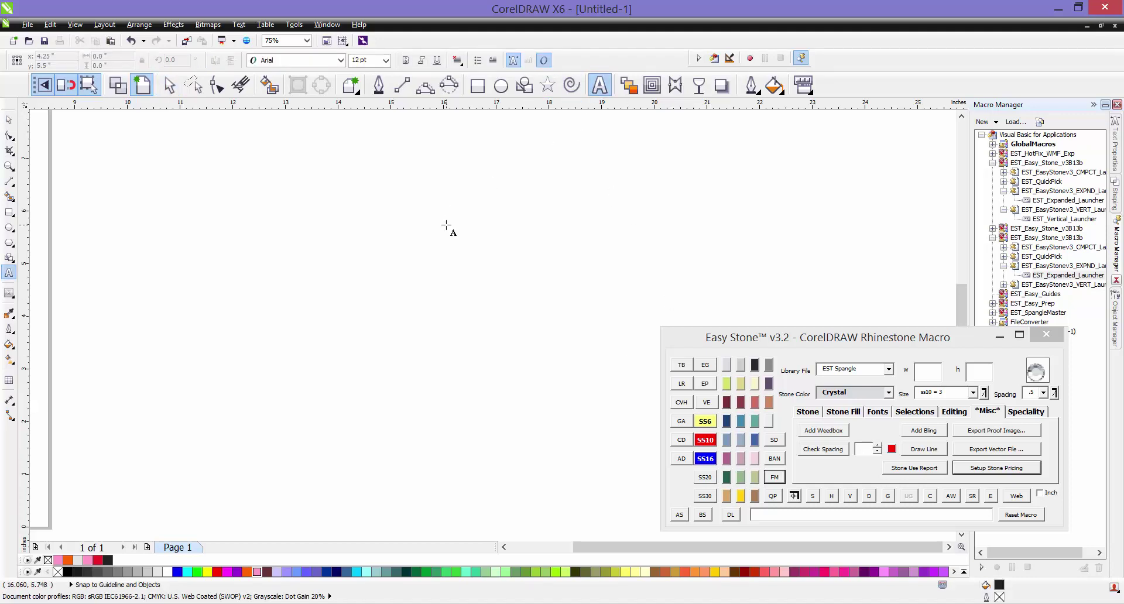
pyautogui.click(446, 224)
pyautogui.write('SAMUE')
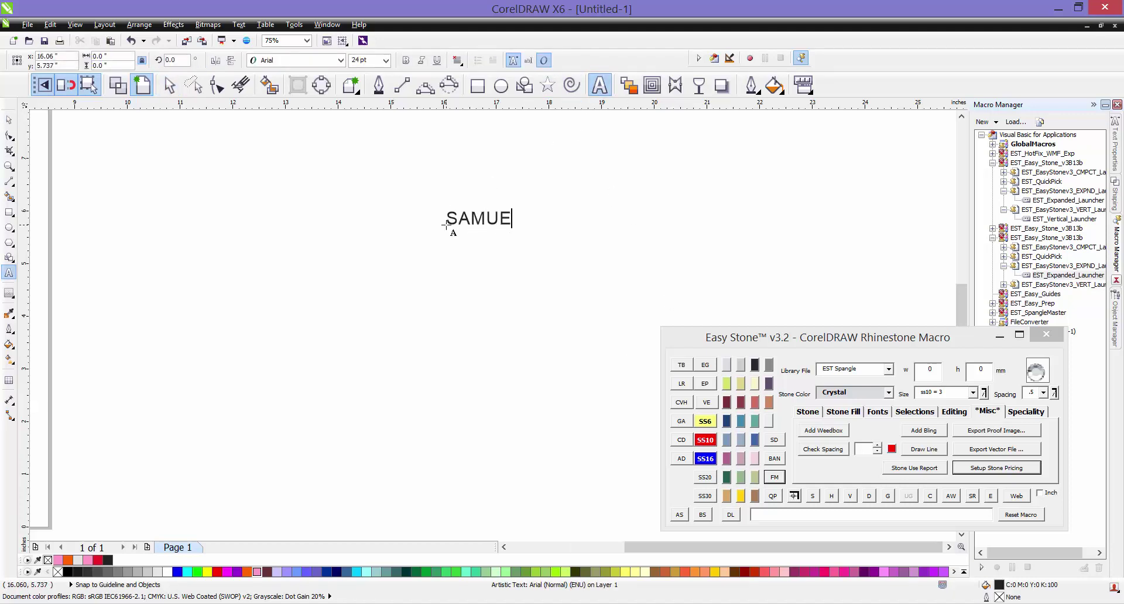
pyautogui.write('LSON')
pyautogui.press('Escape')
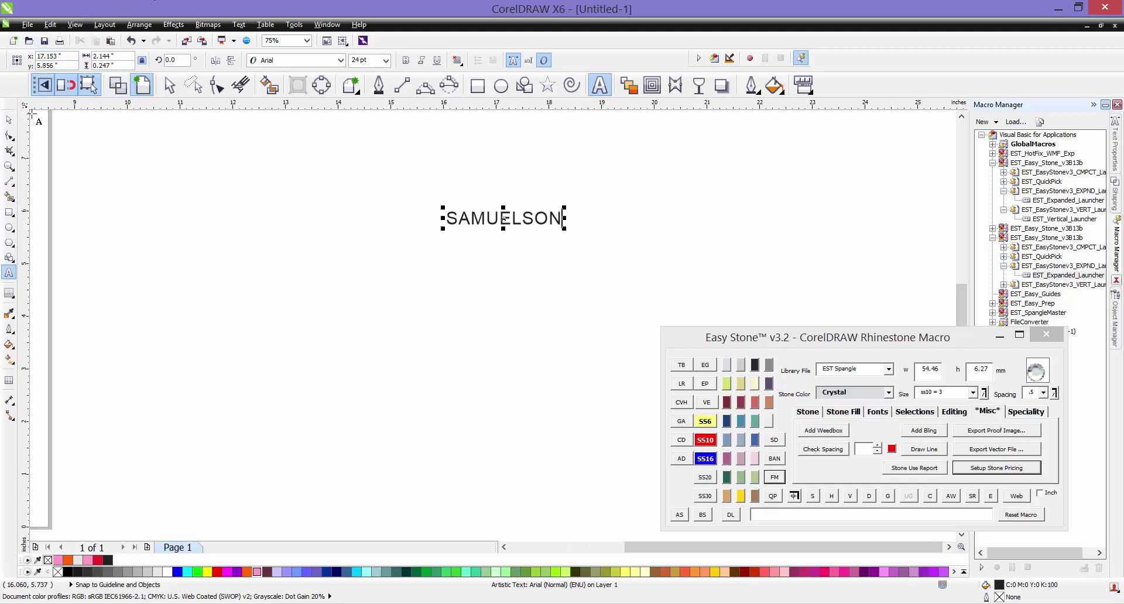
pyautogui.hotkey('ctrl', 'space')
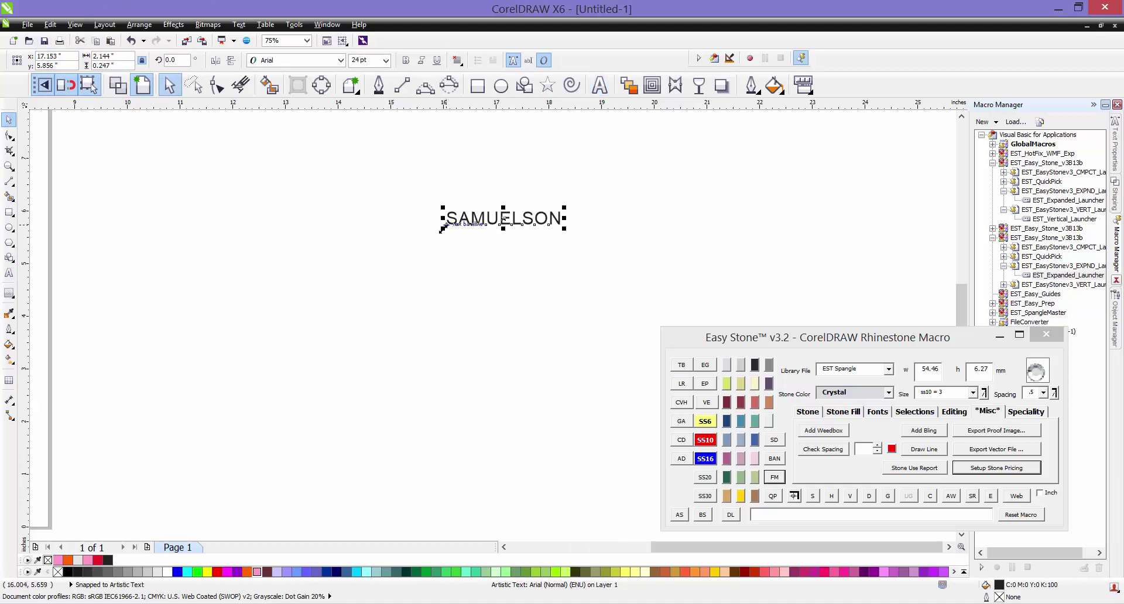
pyautogui.moveTo(444, 229); pyautogui.dragTo(186, 307)
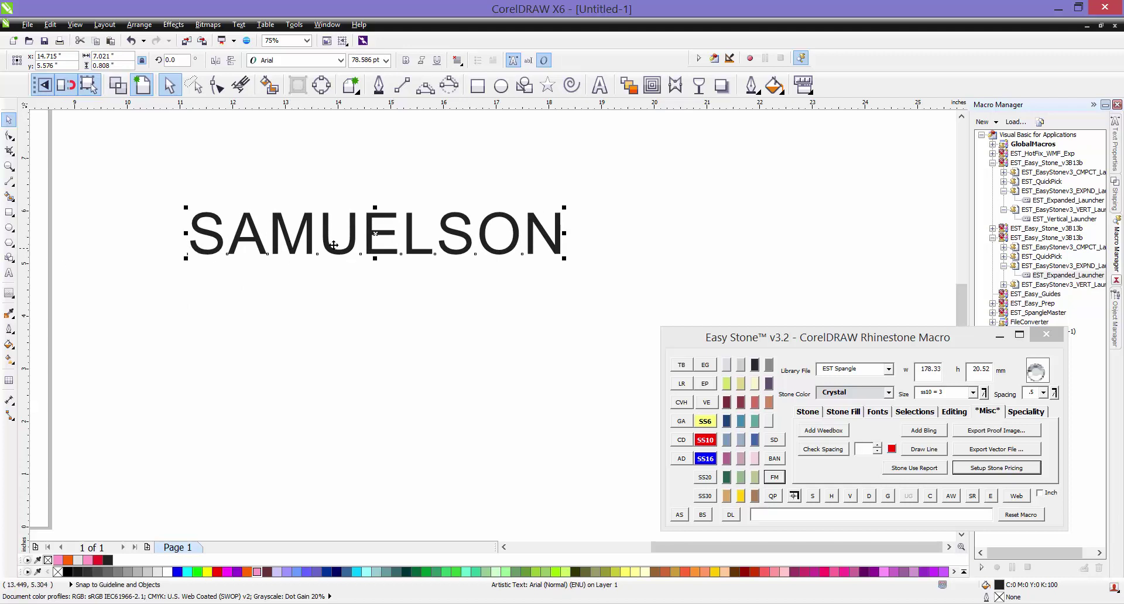
# Apply the rhinestone font EST - Academic M54 2 Color with the Font Manager and enlarge the text to about 8.6 inches wide.
pyautogui.click(776, 480)
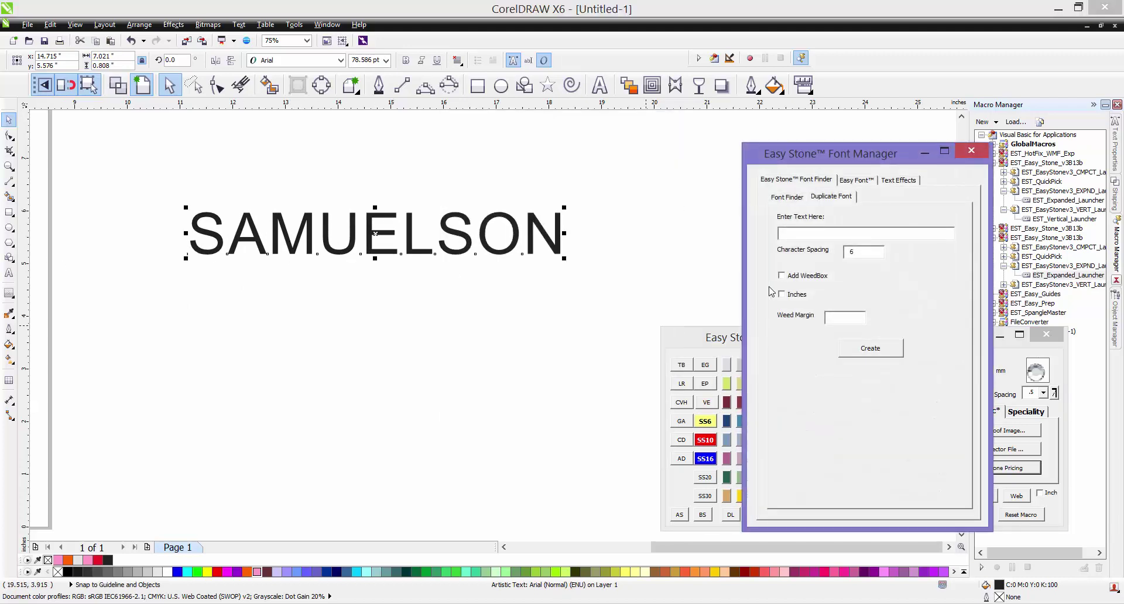
pyautogui.click(795, 201)
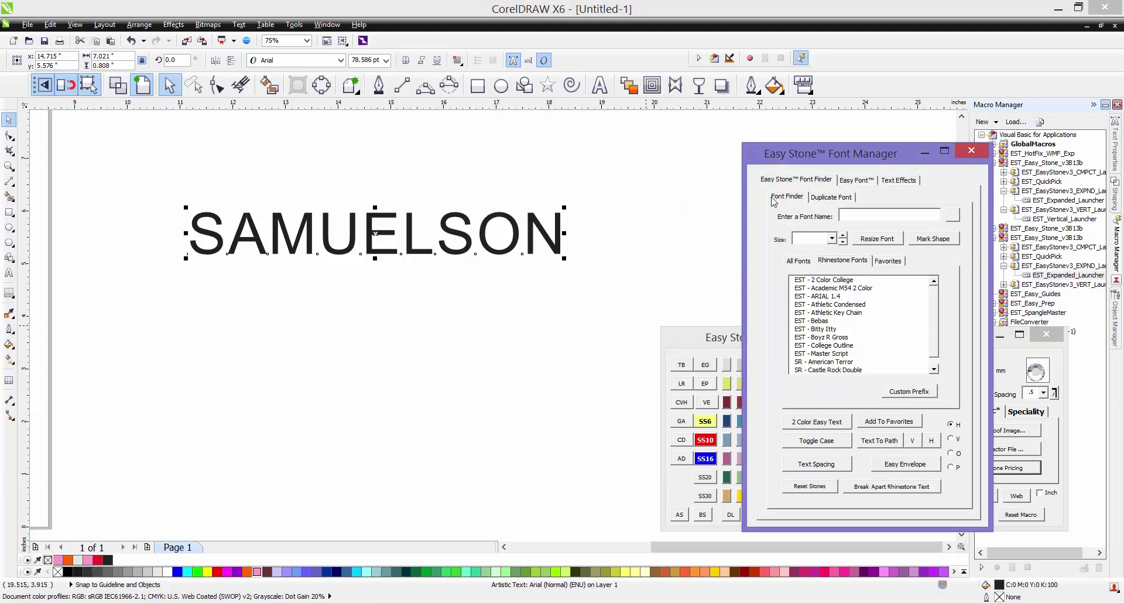
pyautogui.click(838, 290)
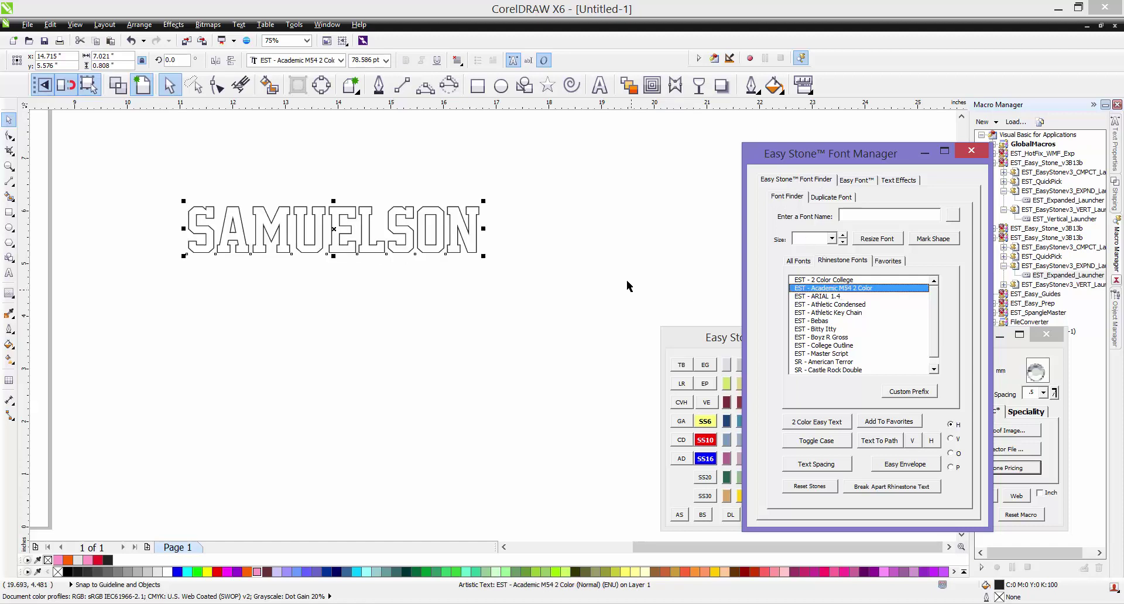
pyautogui.moveTo(484, 256); pyautogui.dragTo(621, 371)
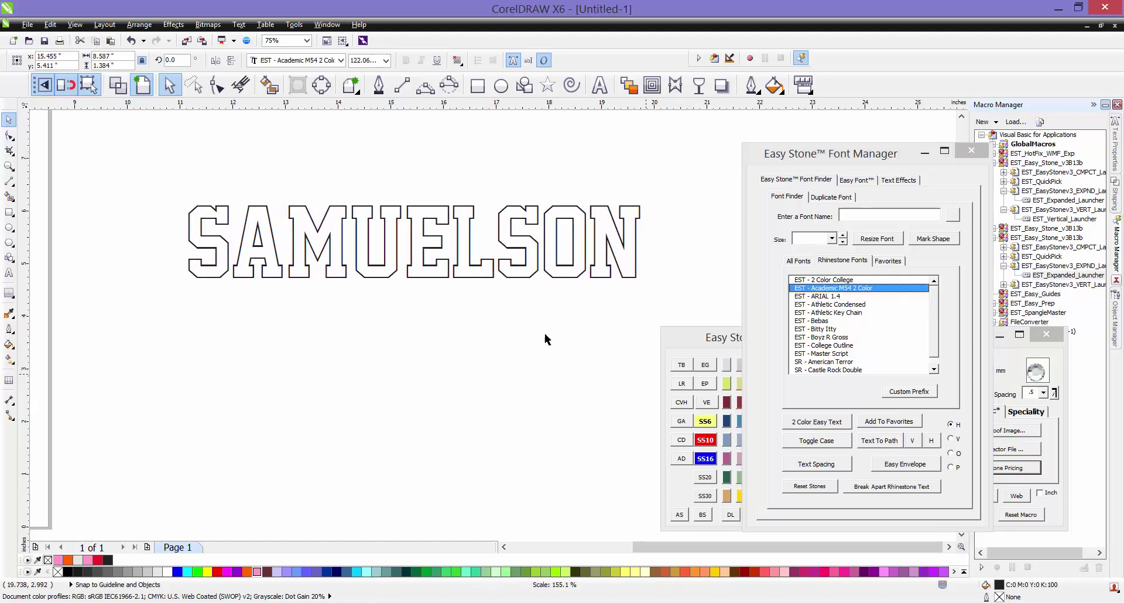
pyautogui.moveTo(416, 242); pyautogui.dragTo(351, 233)
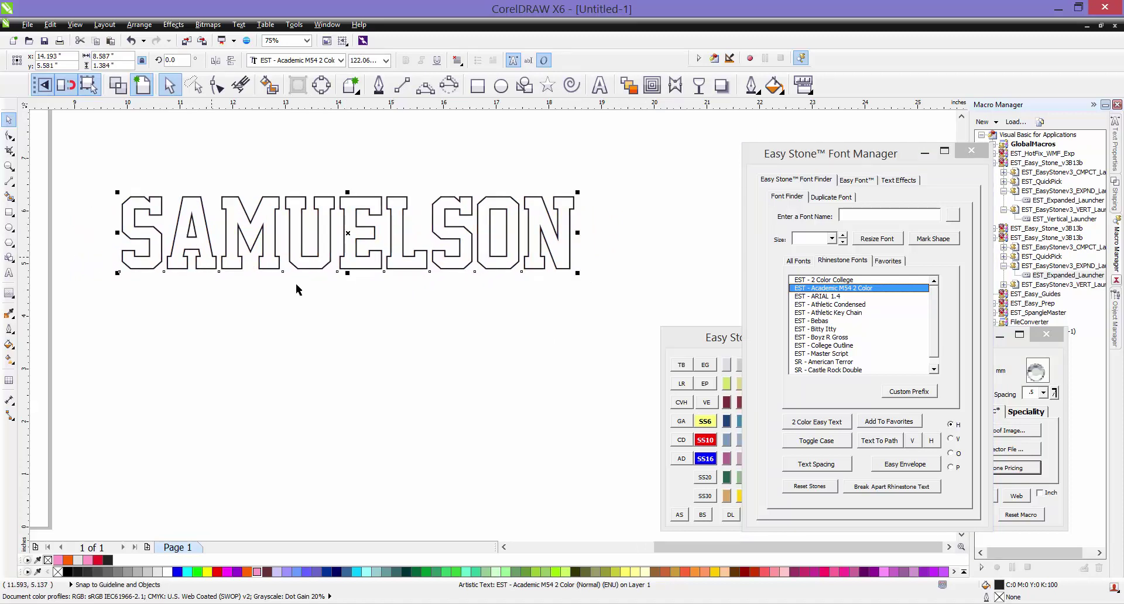
# Turn the outlined surname into two-color lettering with 2 Color Easy Text and inspect the letters up close.
pyautogui.click(832, 423)
pyautogui.click(241, 229)
pyautogui.click(221, 311)
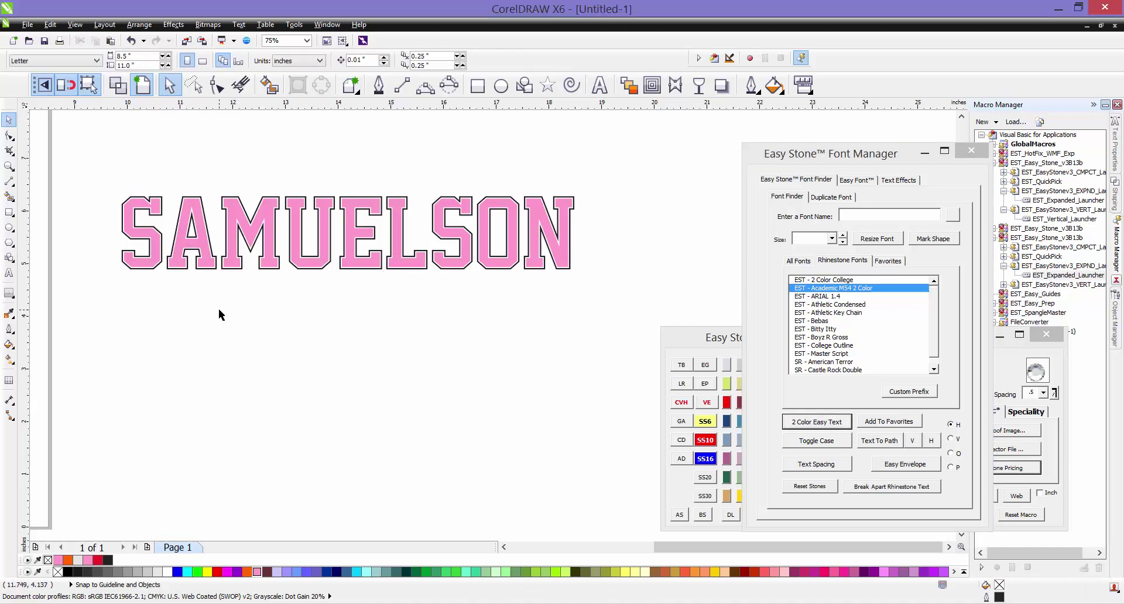
pyautogui.scroll(4, 147, 217)
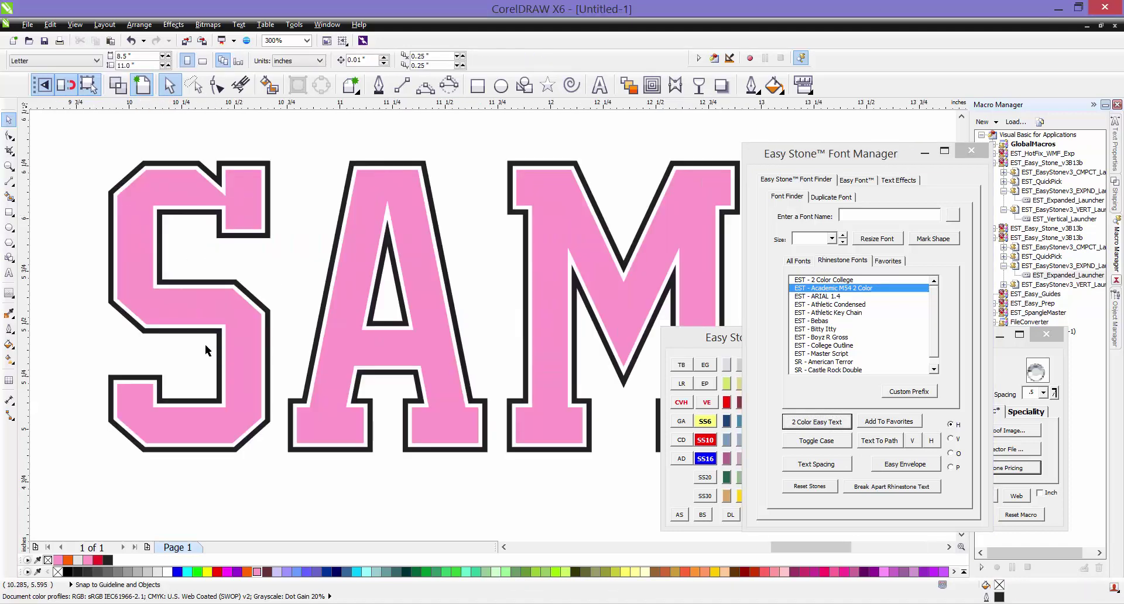
pyautogui.scroll(-4, 231, 335)
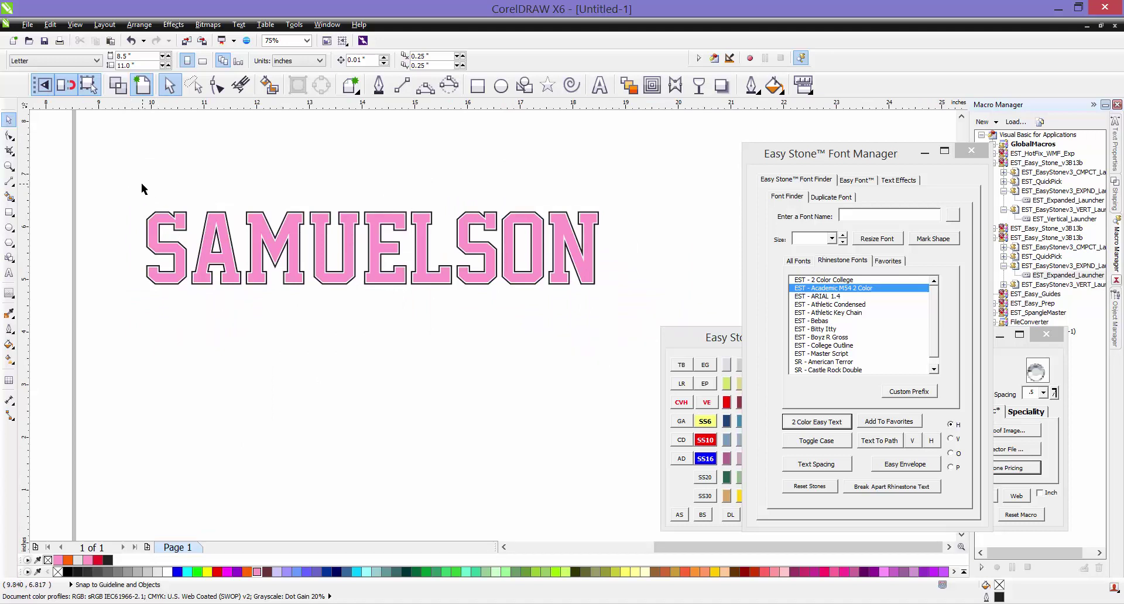
# Delete both layers of the two-color lettering and close the Font Manager.
pyautogui.moveTo(127, 189); pyautogui.dragTo(614, 305)
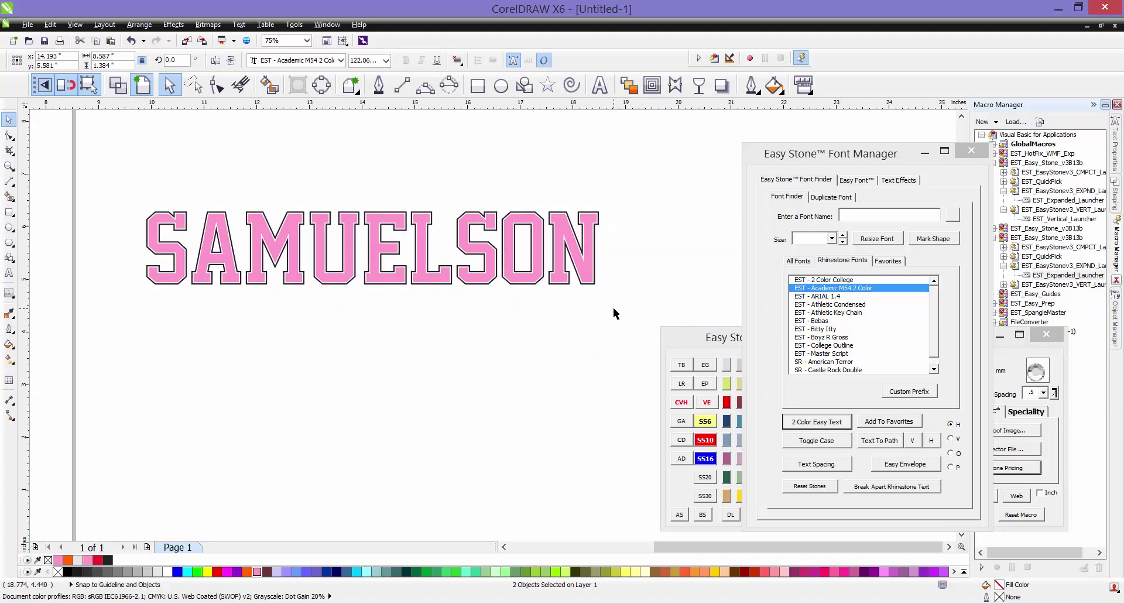
pyautogui.press('Delete')
pyautogui.click(971, 151)
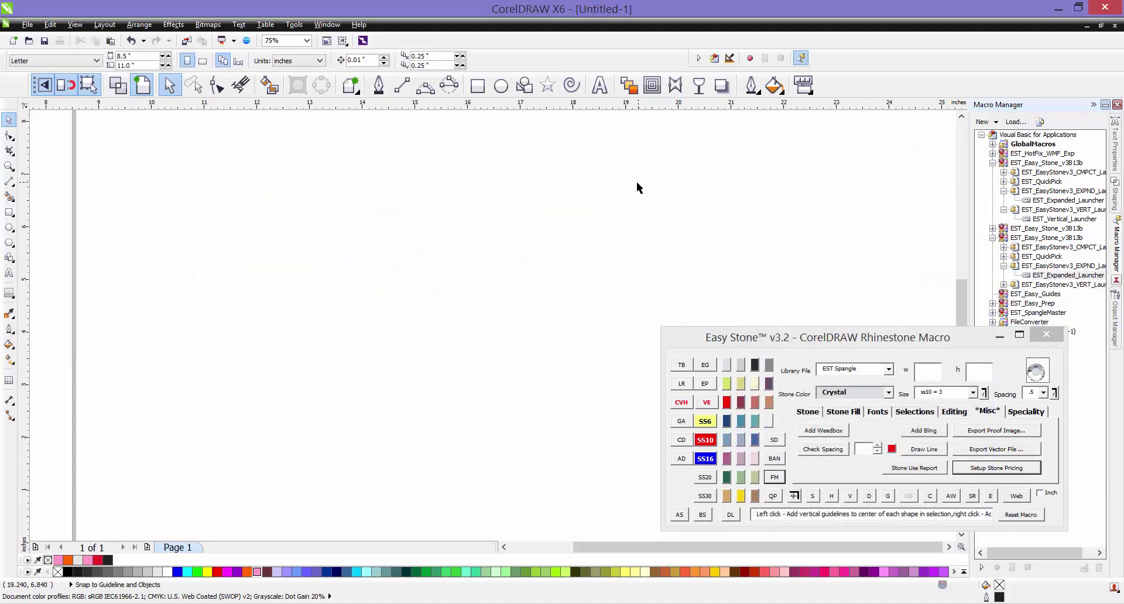
# Create new artistic text with the surname in capitals and scale it to about 5.5 inches wide.
pyautogui.click(599, 88)
pyautogui.click(305, 264)
pyautogui.write('S')
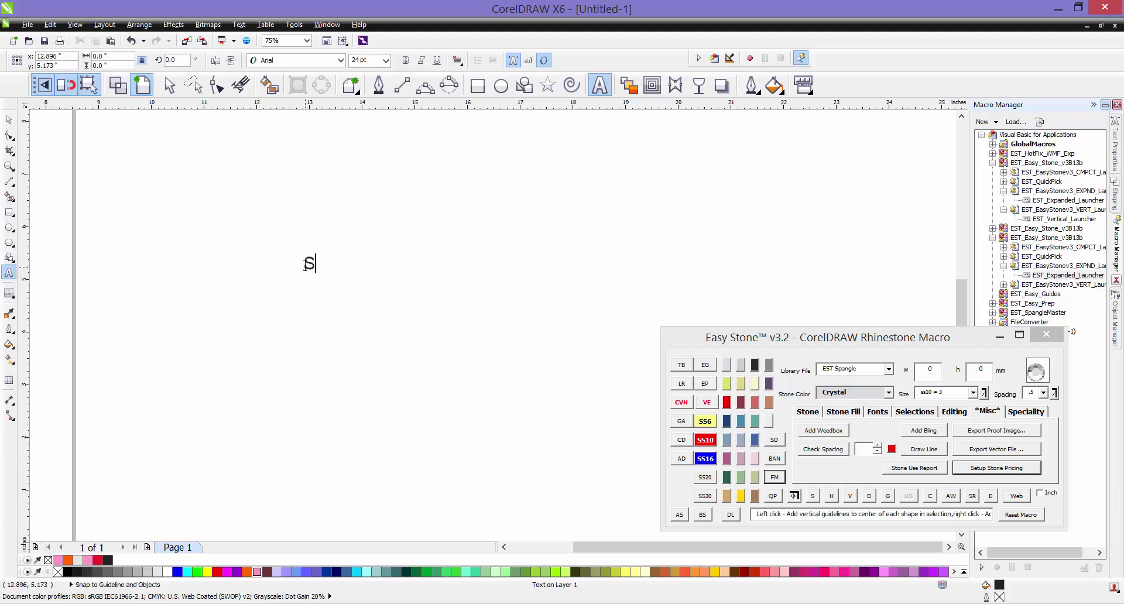
pyautogui.write('AMUELSON')
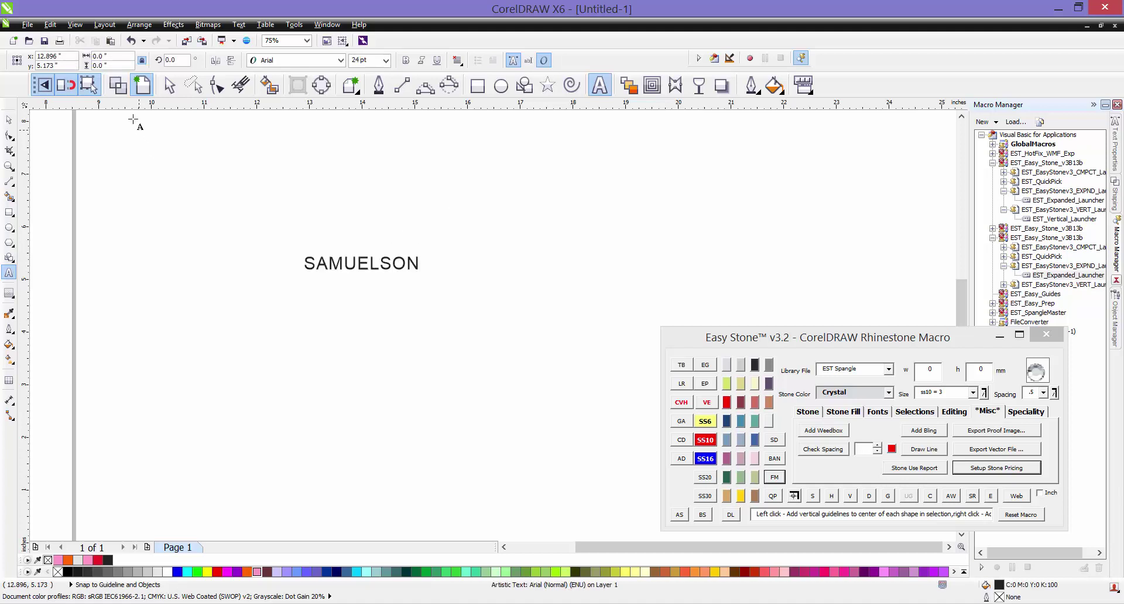
pyautogui.click(6, 115)
pyautogui.click(7, 117)
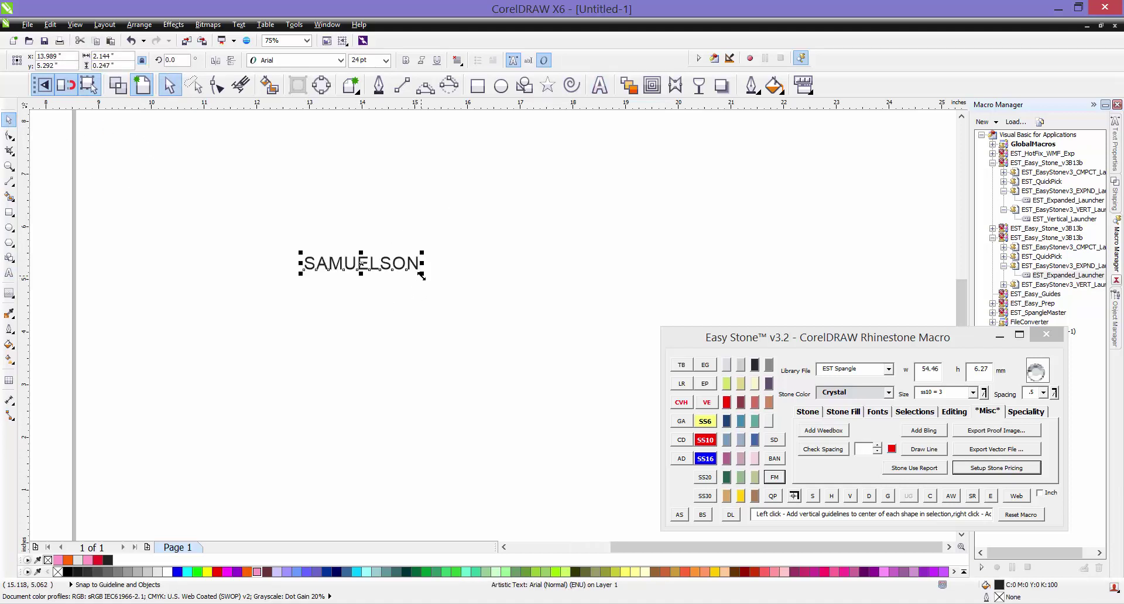
pyautogui.moveTo(421, 274); pyautogui.dragTo(569, 393)
# Set the text's font to EST - Academic M54 2 Color, then enlarge it to about 6.2 inches wide and reposition it.
pyautogui.click(340, 61)
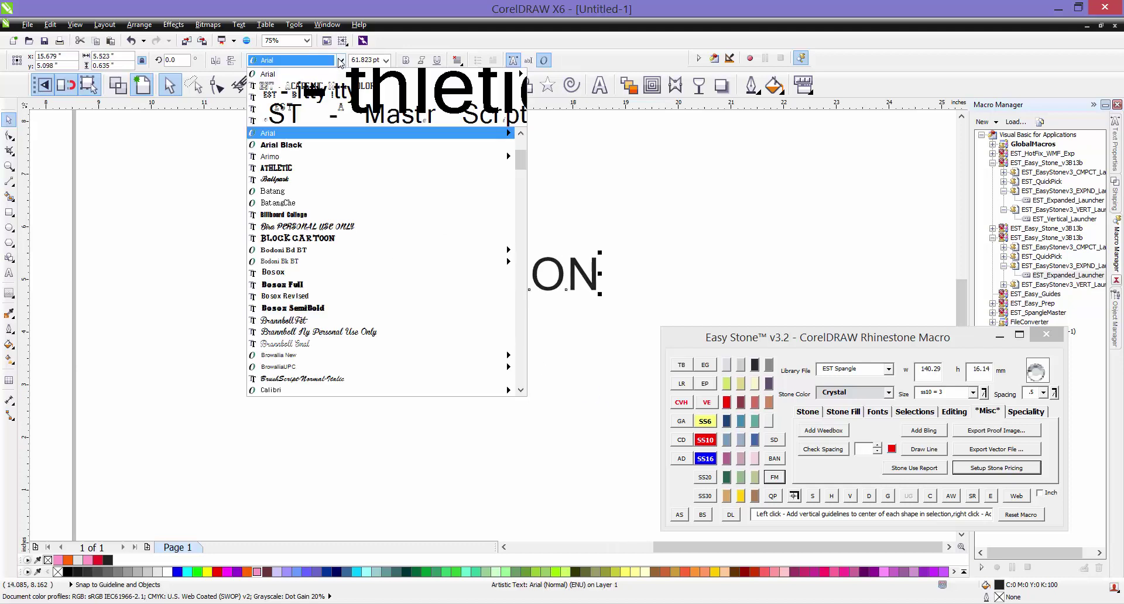
pyautogui.click(291, 87)
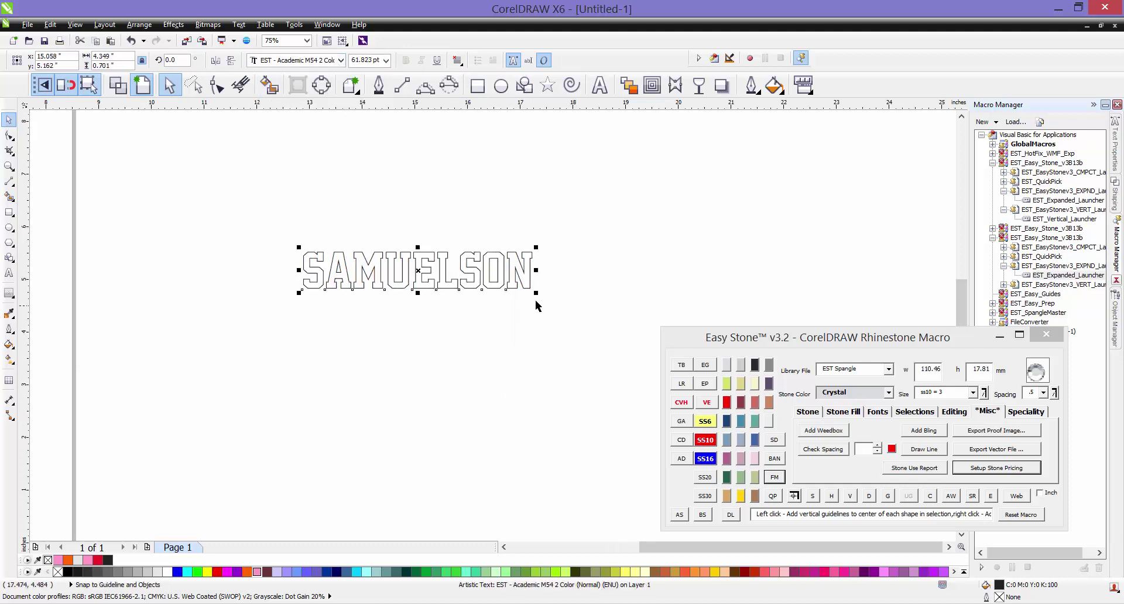
pyautogui.moveTo(535, 297); pyautogui.dragTo(574, 336)
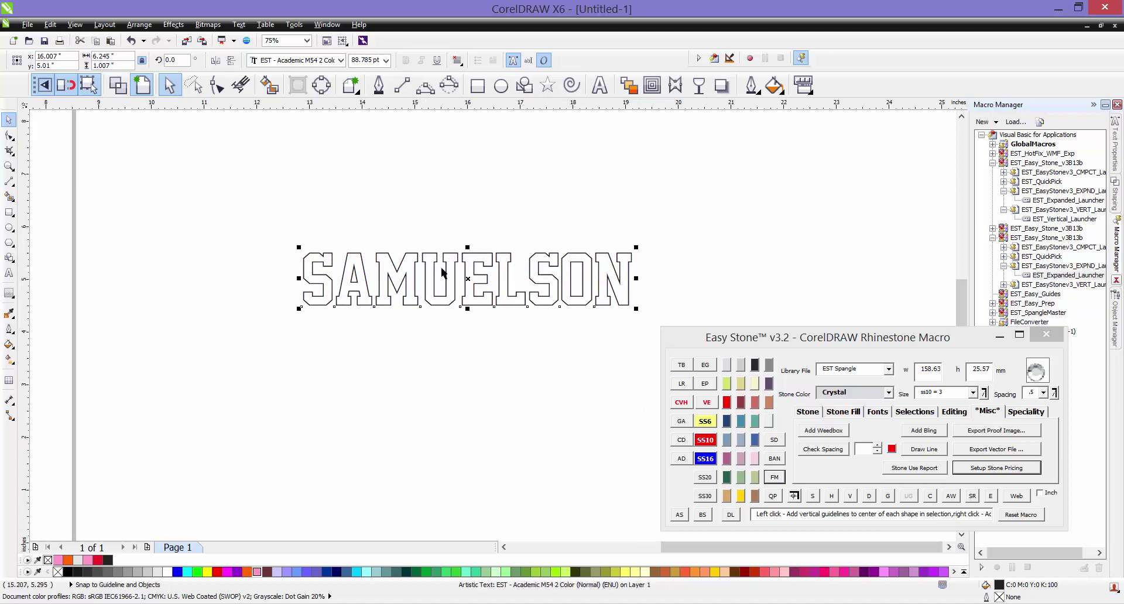
pyautogui.moveTo(449, 268); pyautogui.dragTo(282, 209)
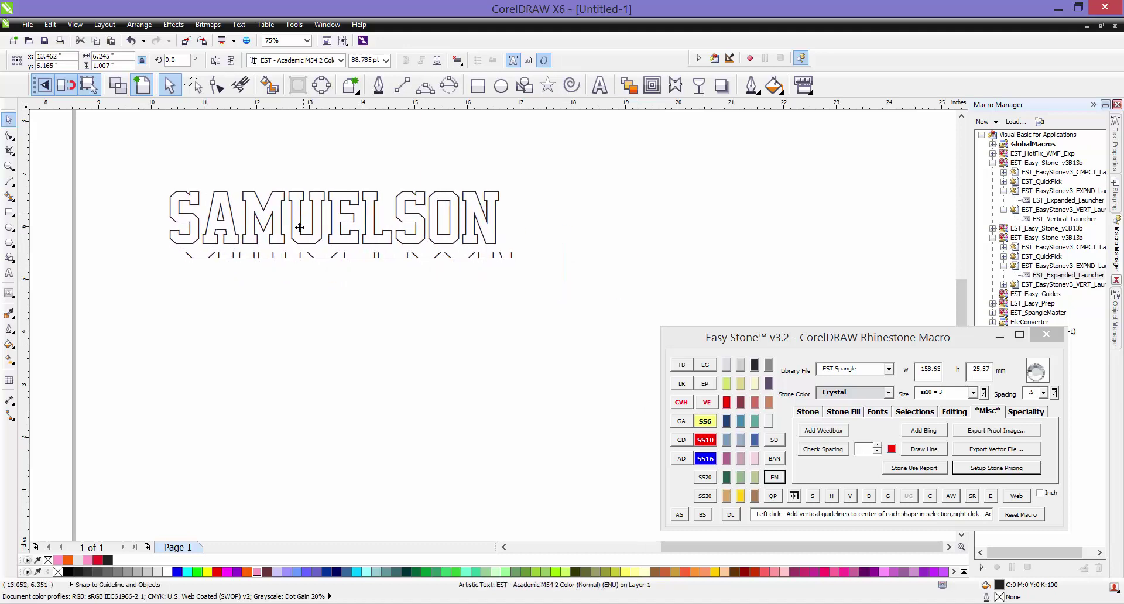
# Duplicate the outlined surname and undo the copy's move so it lies directly over the original.
pyautogui.scroll(2, 290, 187)
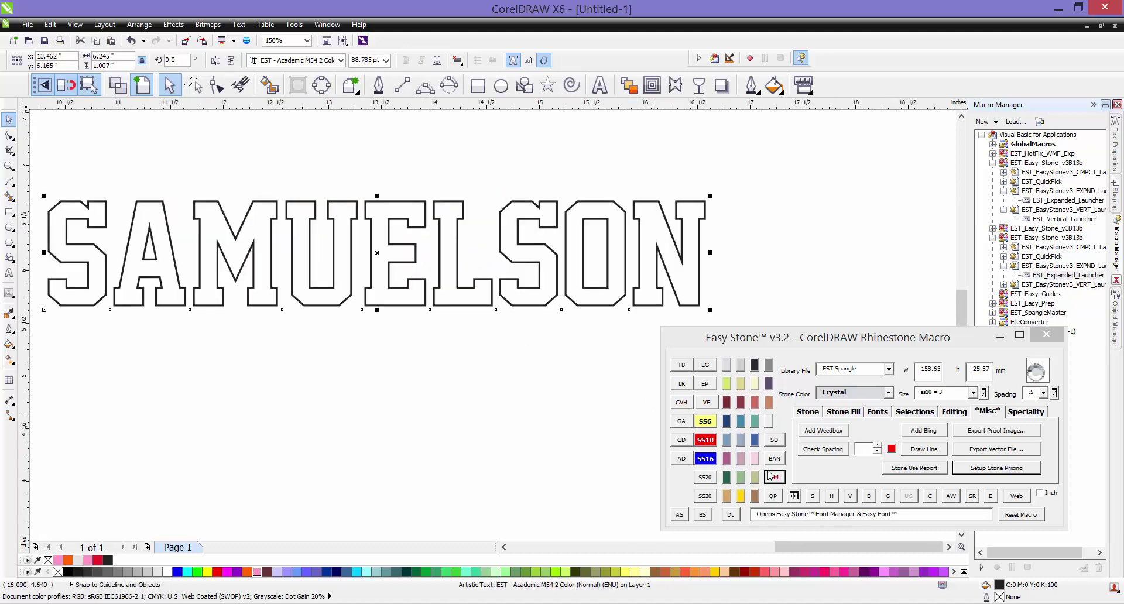
pyautogui.scroll(-2, 473, 164)
pyautogui.scroll(2, 472, 164)
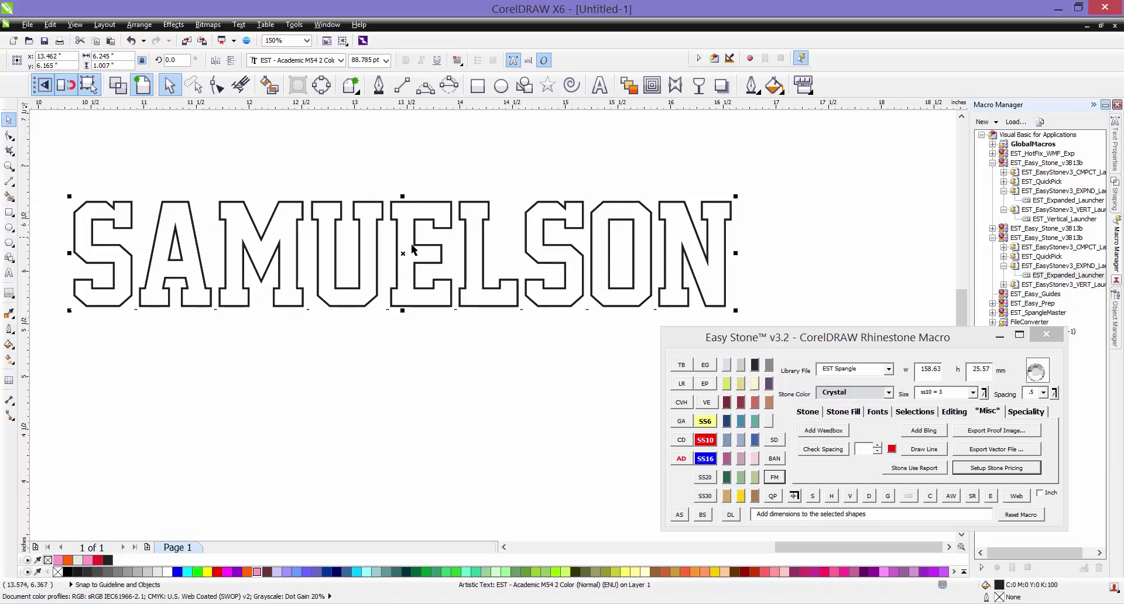
pyautogui.moveTo(402, 289); pyautogui.dragTo(391, 412)
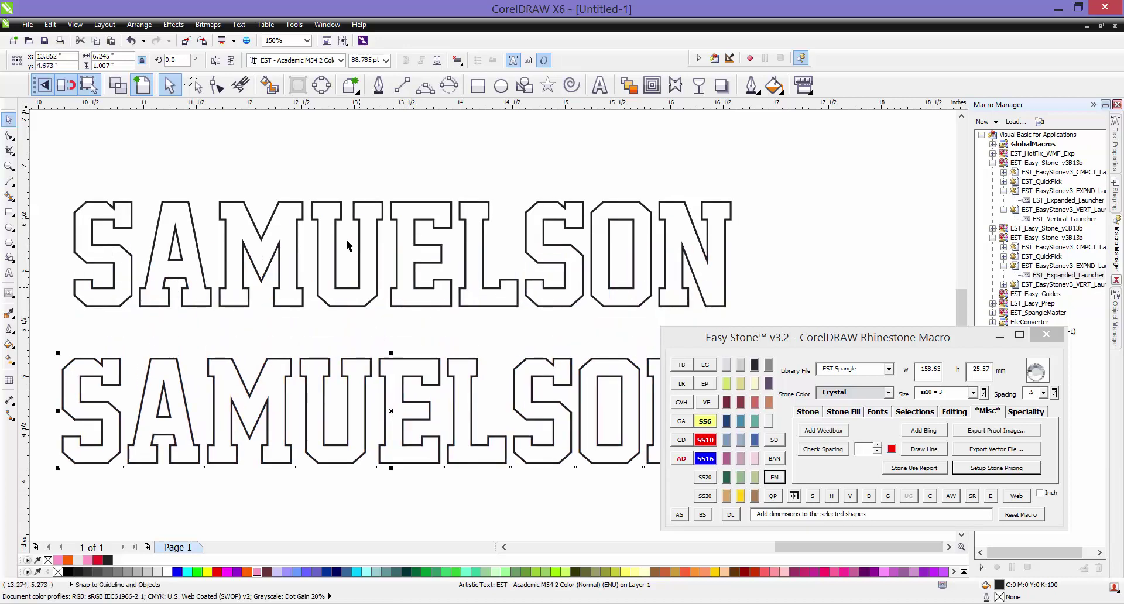
pyautogui.hotkey('ctrl', 'z')
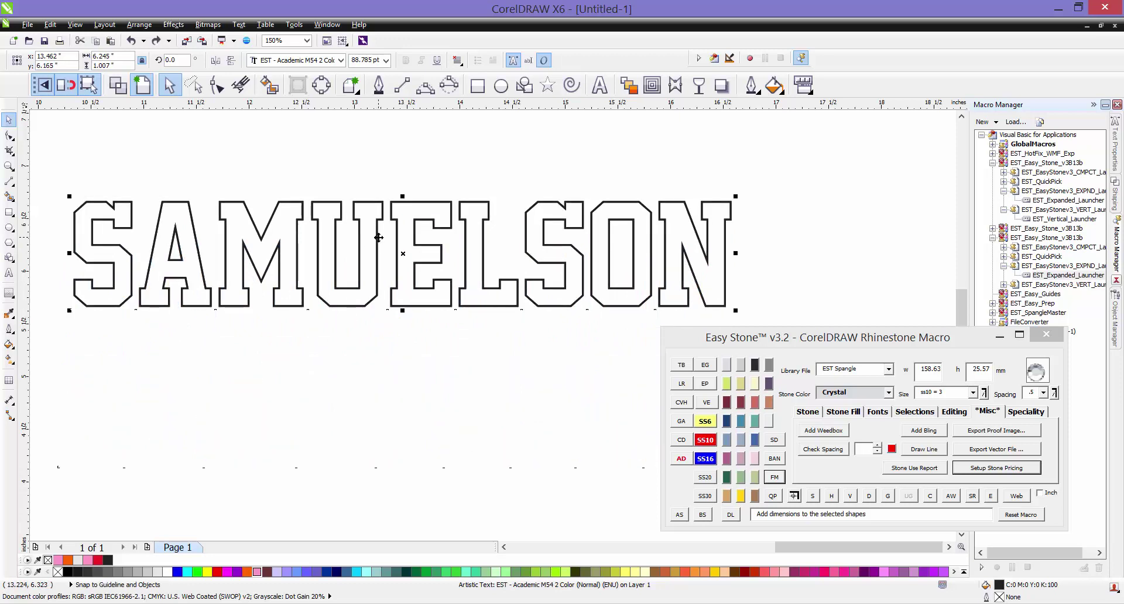
# Change the case of all letters in the top copy with tOGGLE cASE to switch them to the font's inner fill characters.
pyautogui.doubleClick(379, 237)
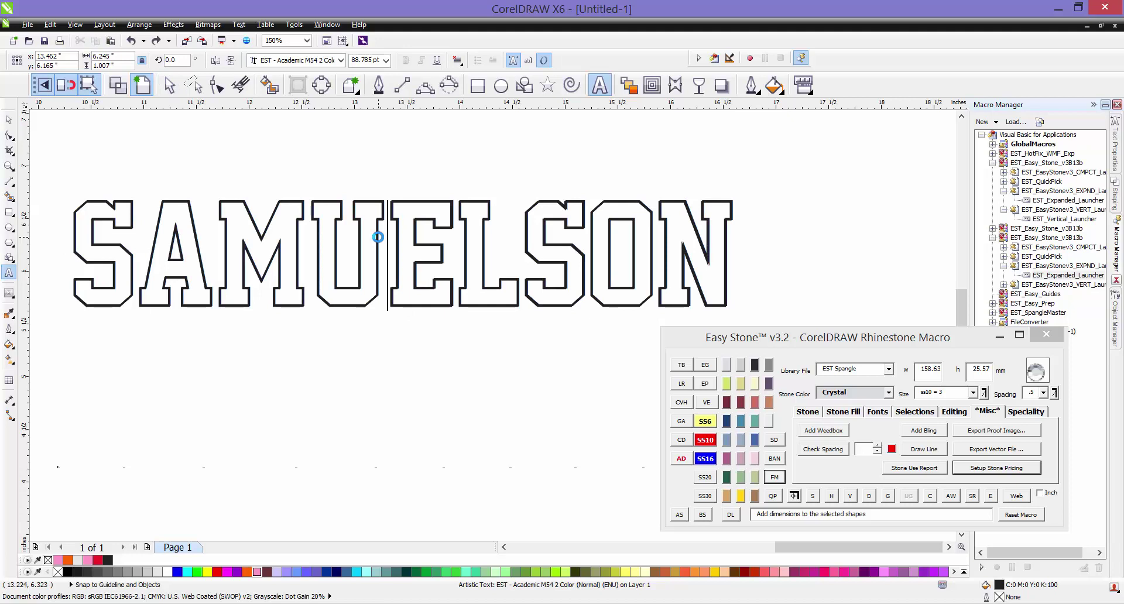
pyautogui.scroll(2, 382, 237)
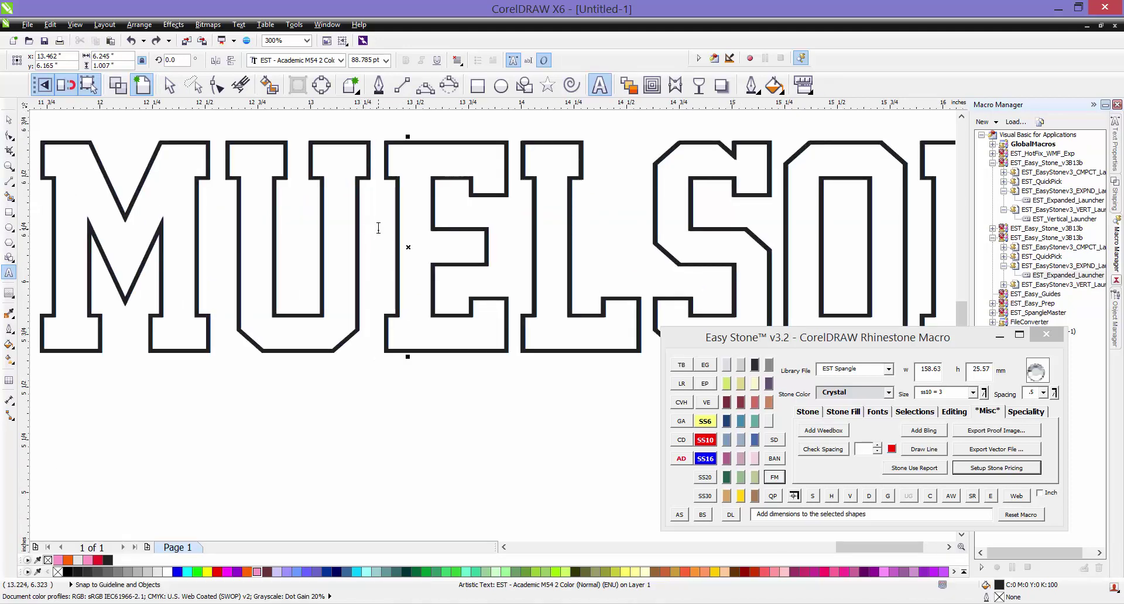
pyautogui.scroll(-2, 383, 230)
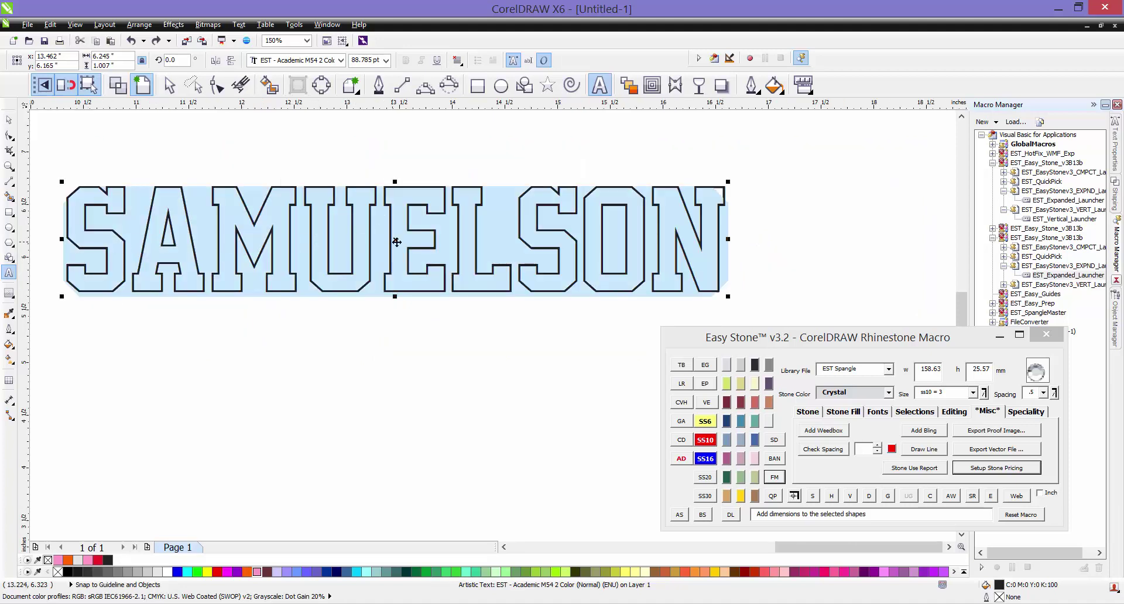
pyautogui.rightClick(396, 242)
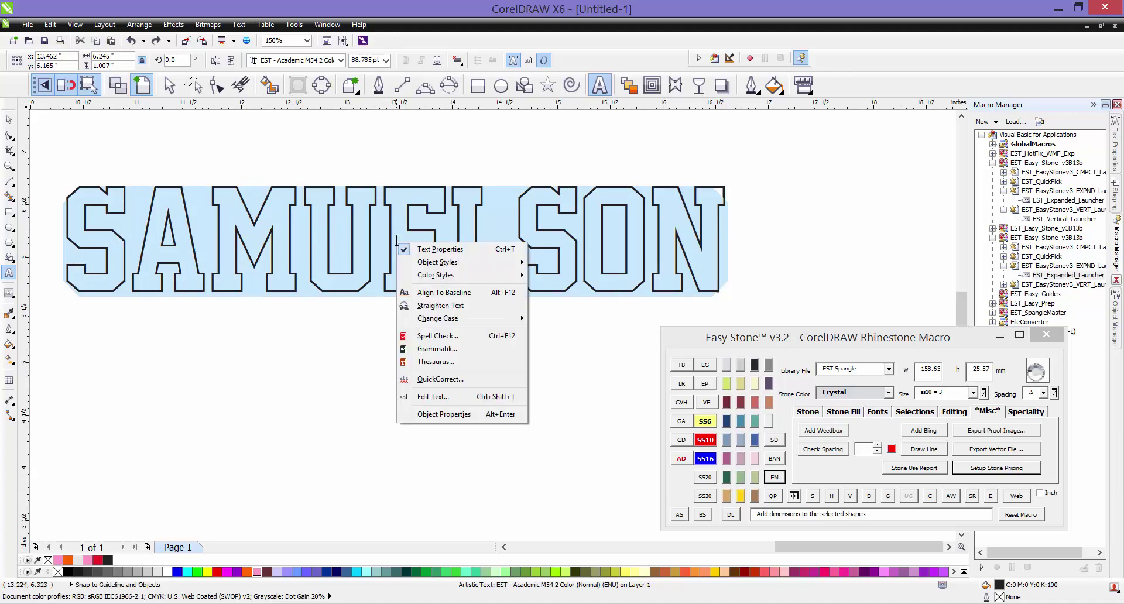
pyautogui.moveTo(462, 320)
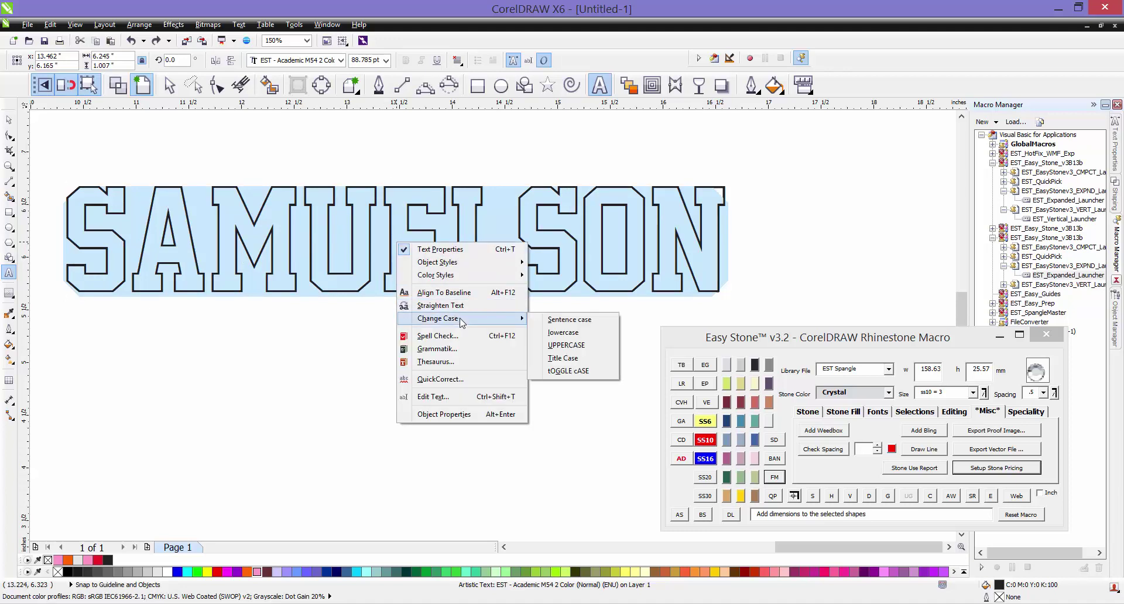
pyautogui.click(565, 371)
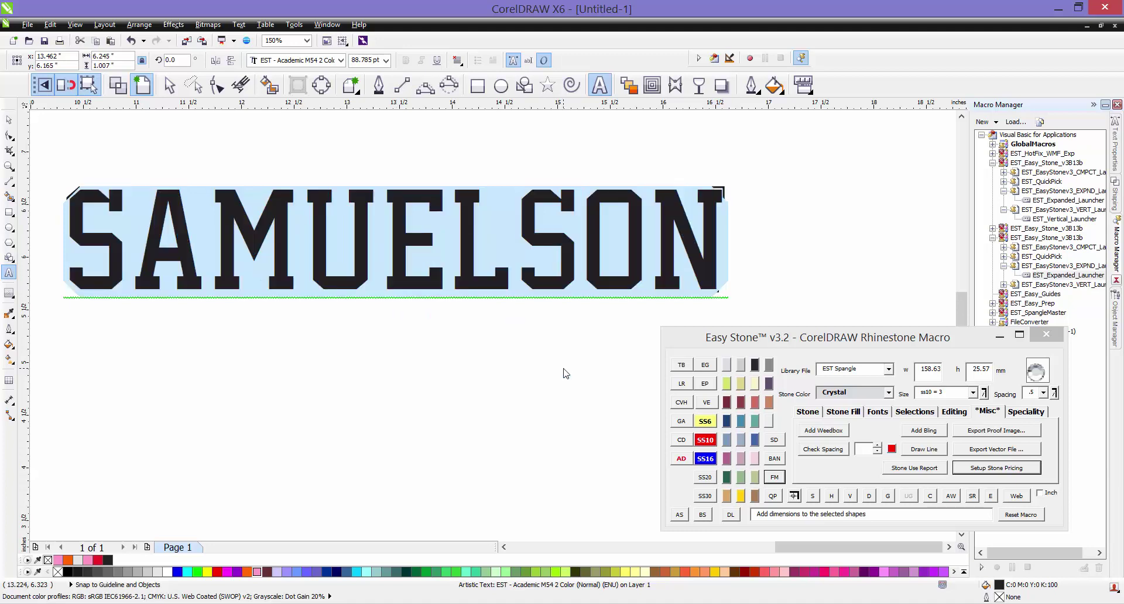
pyautogui.click(8, 122)
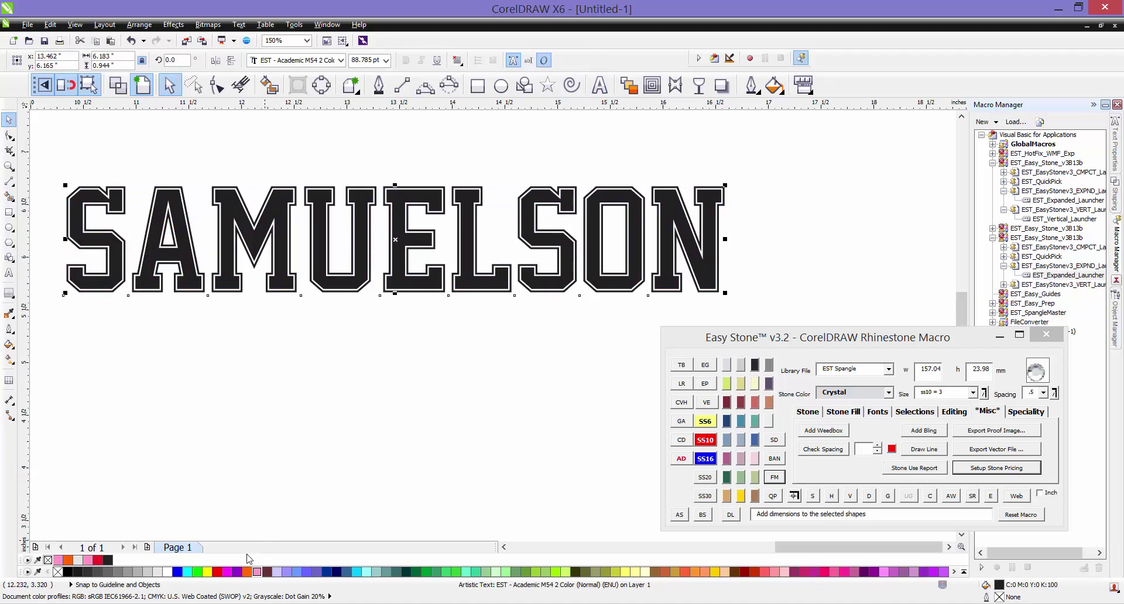
# Fill the top inner copy of the surname lettering with pink, deselect it, and inspect its fit inside the black outline.
pyautogui.click(257, 572)
pyautogui.click(231, 439)
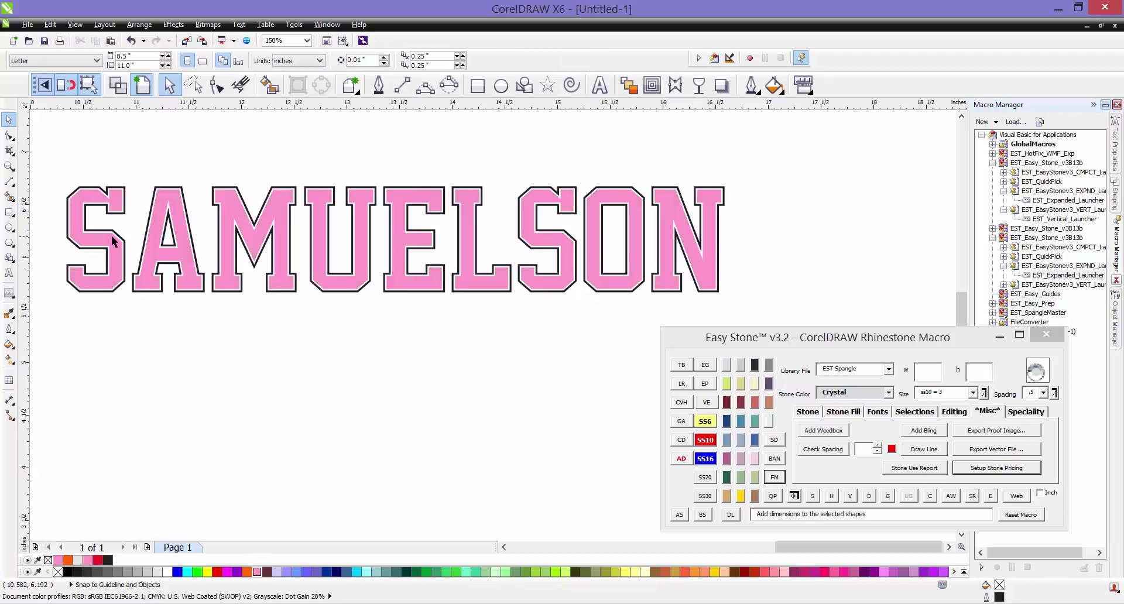
pyautogui.scroll(2, 377, 193)
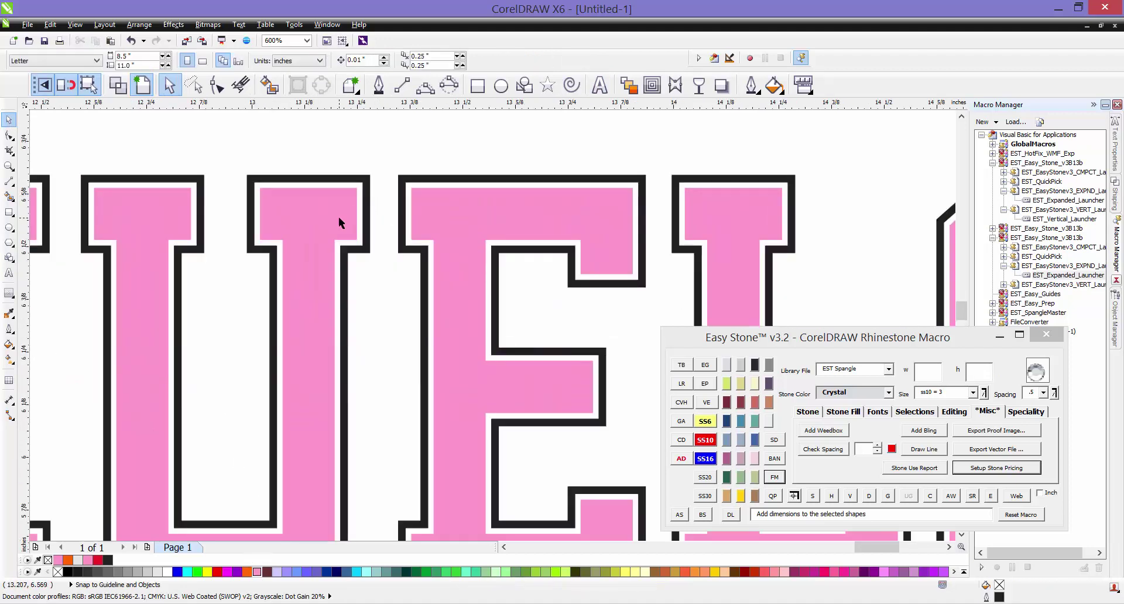
pyautogui.scroll(-2, 338, 217)
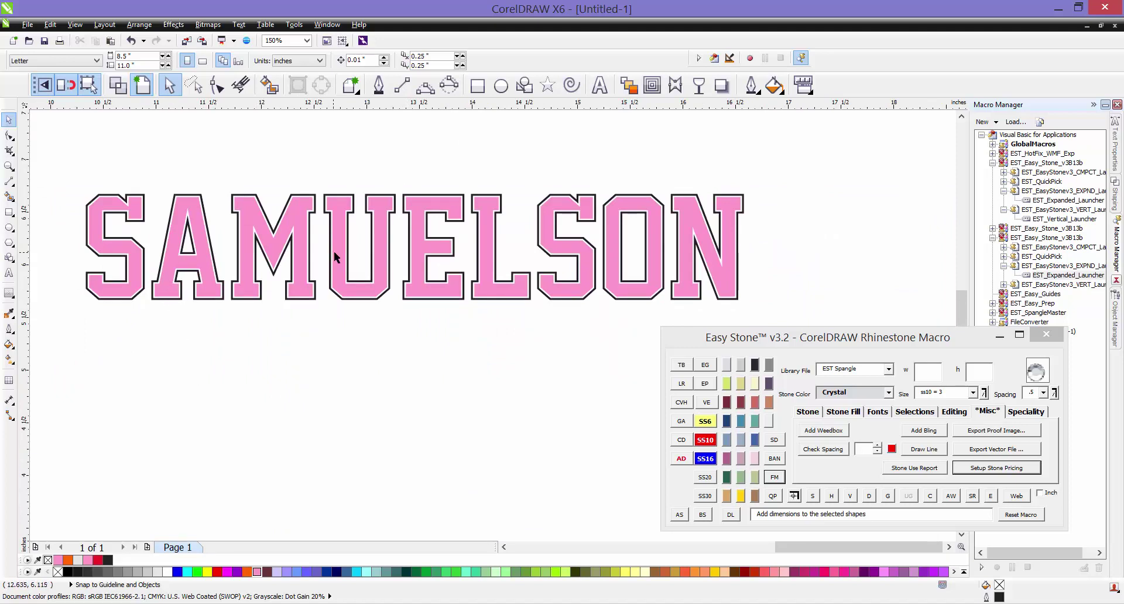
# Open the Easy Stone Font Manager beside the two-color lettering and return focus to the drawing page.
pyautogui.scroll(-2, 335, 255)
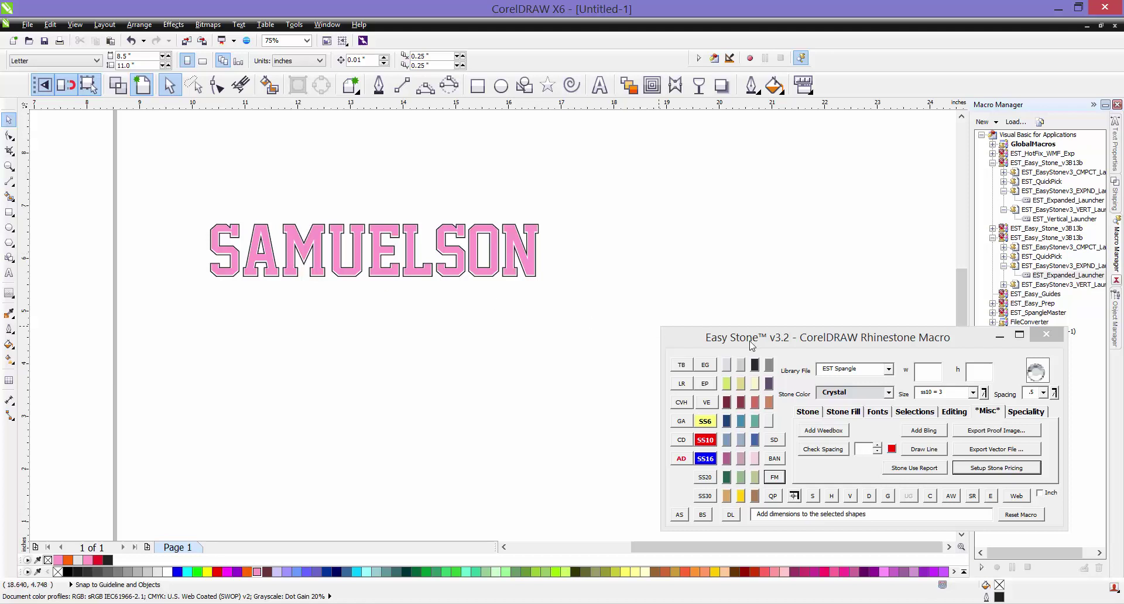
pyautogui.click(782, 480)
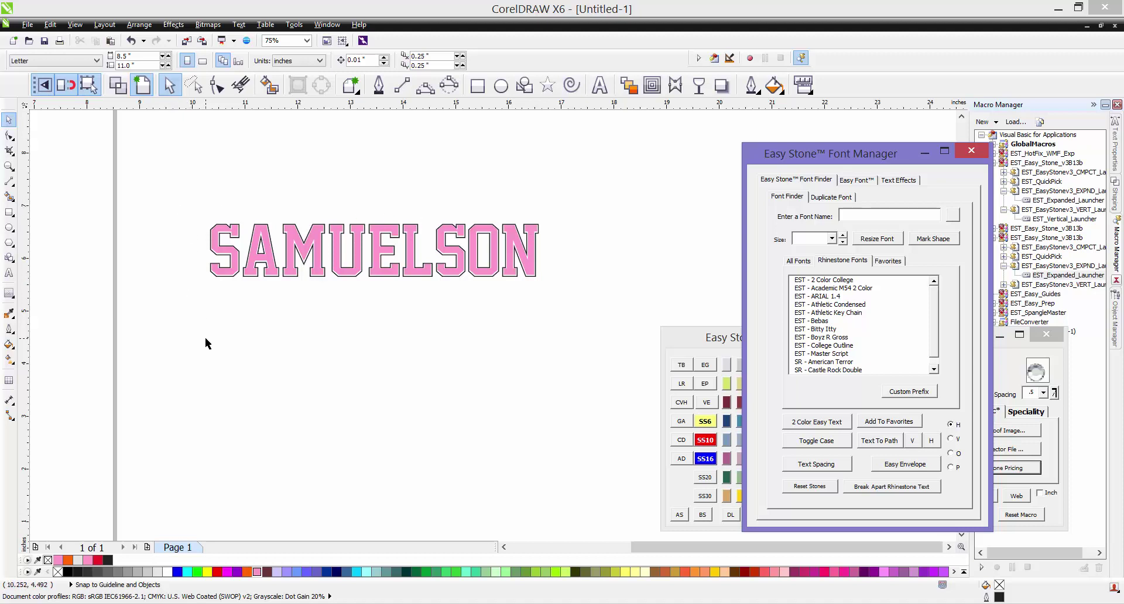
pyautogui.click(167, 188)
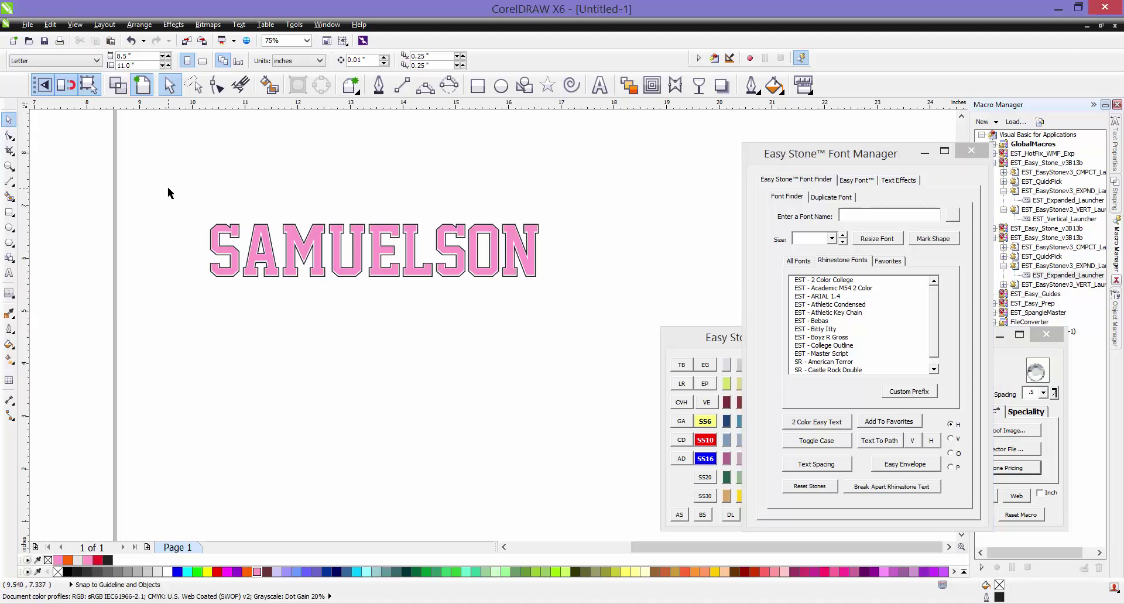